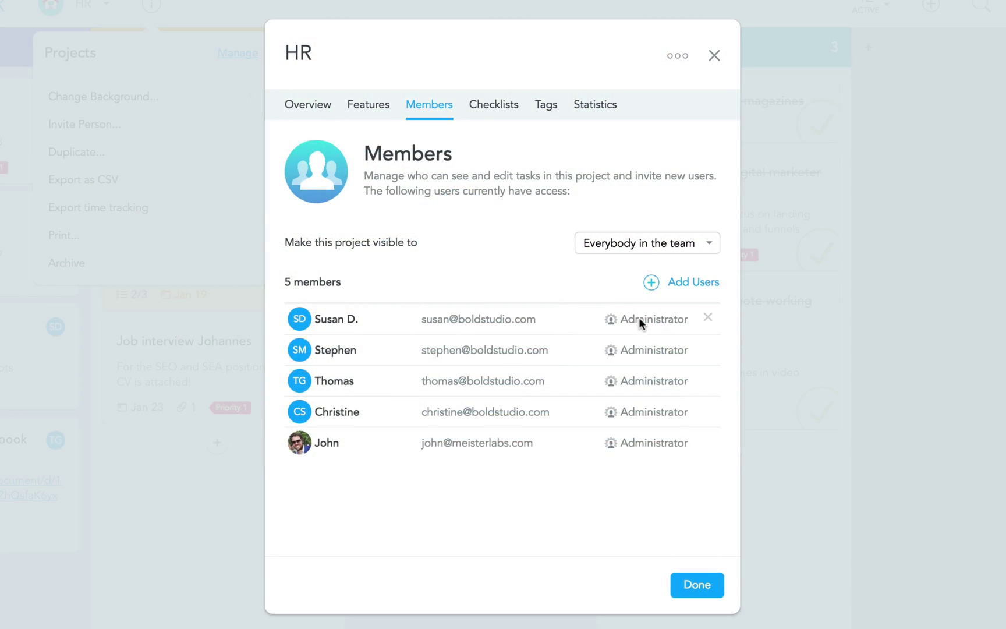
left_click(640, 317)
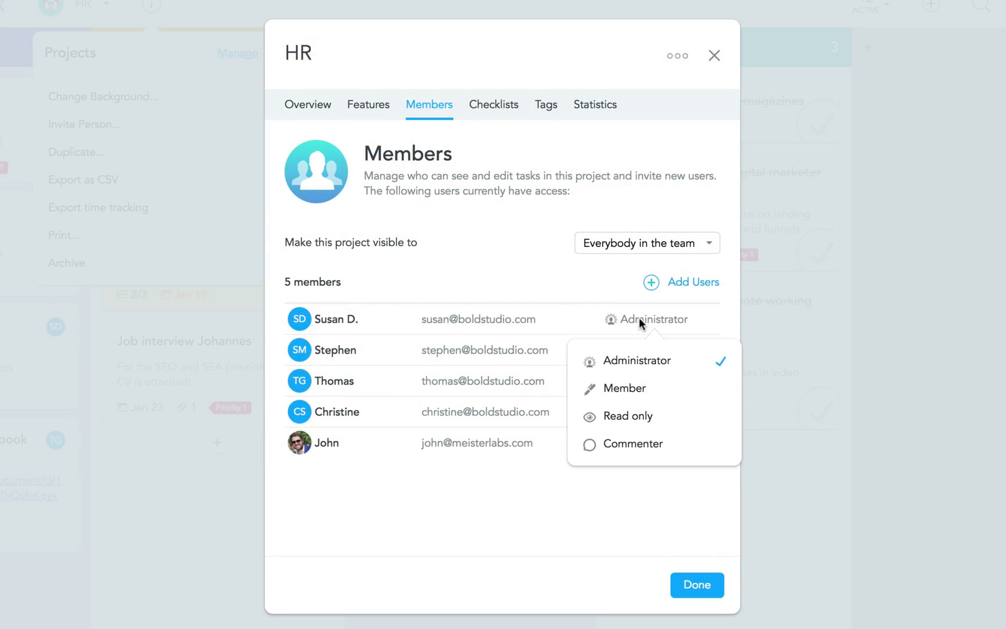
left_click(645, 354)
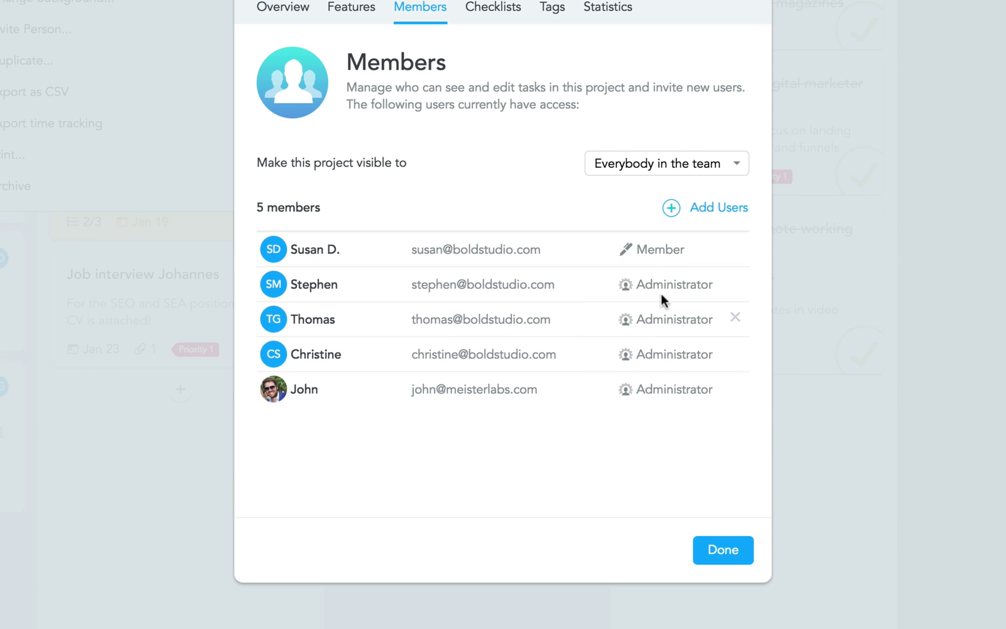
left_click(661, 288)
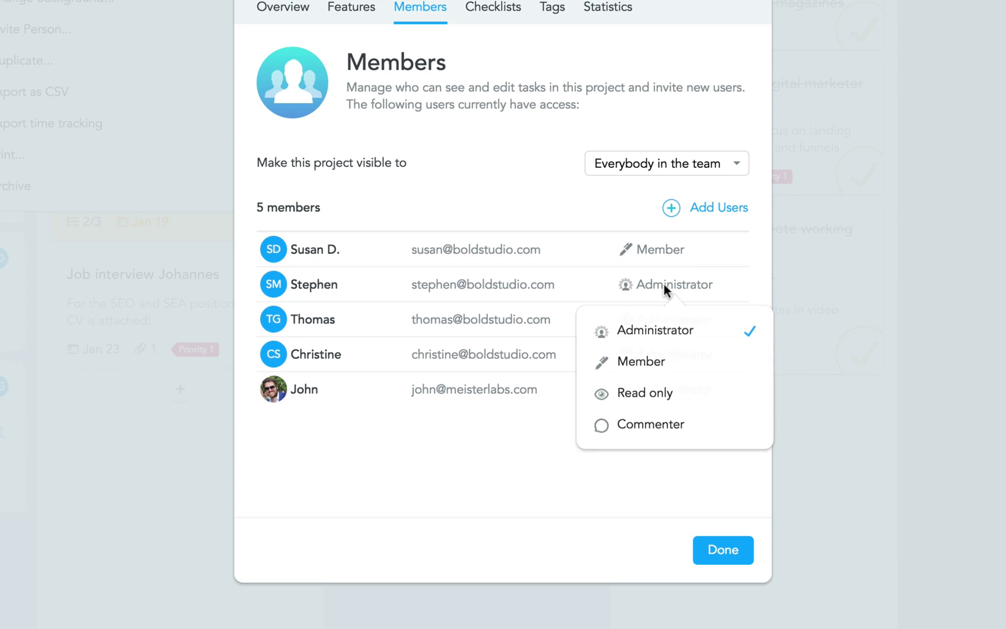
left_click(659, 397)
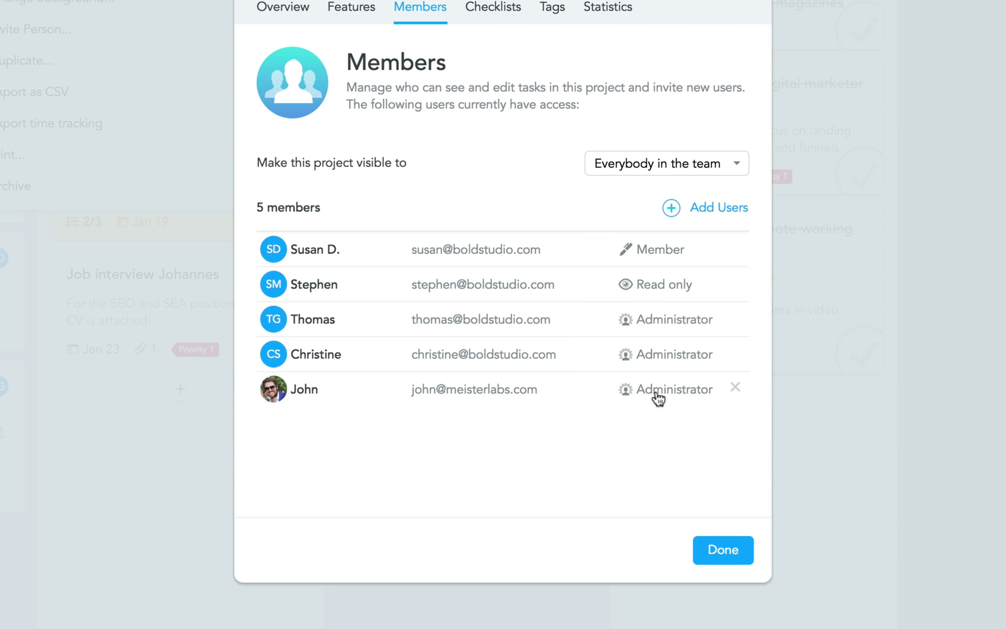
left_click(670, 322)
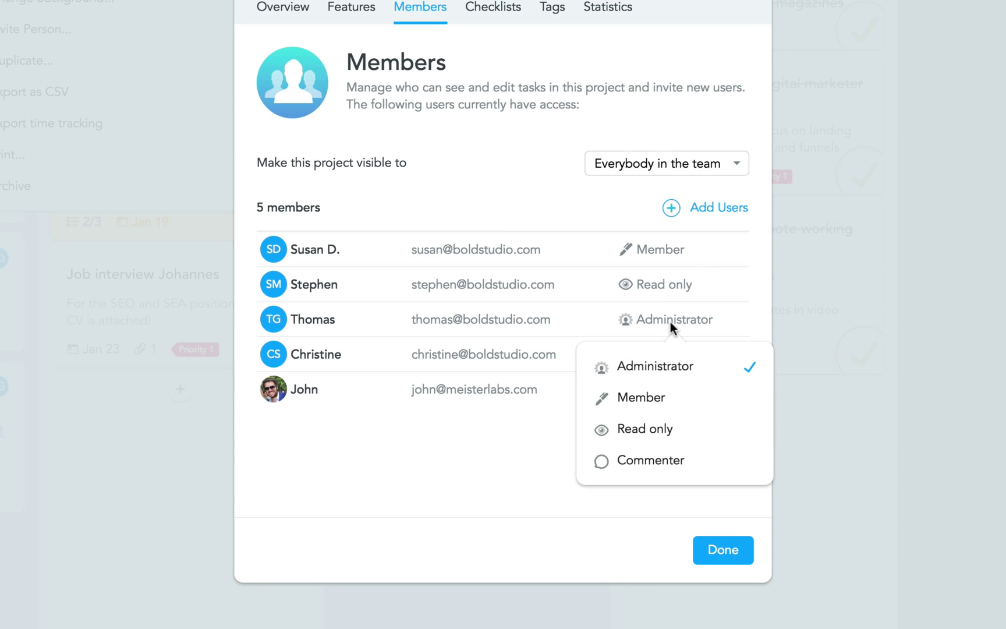
Step: Make the third HR member a Commenter, then drag three team users into the Sales group
left_click(688, 459)
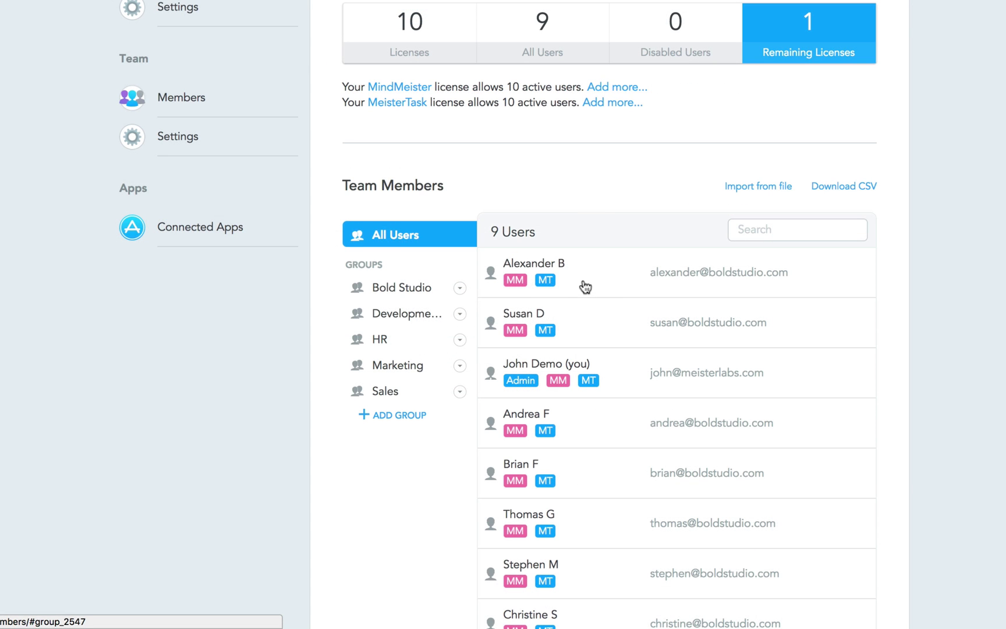
left_click(585, 281)
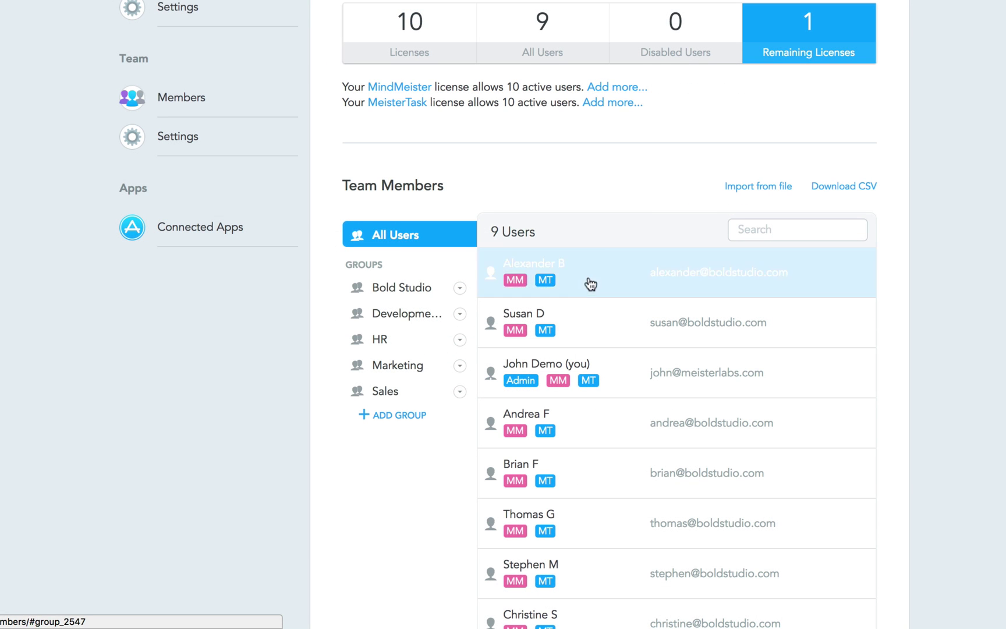
left_click(596, 428, "ctrl")
left_click(583, 519, "ctrl")
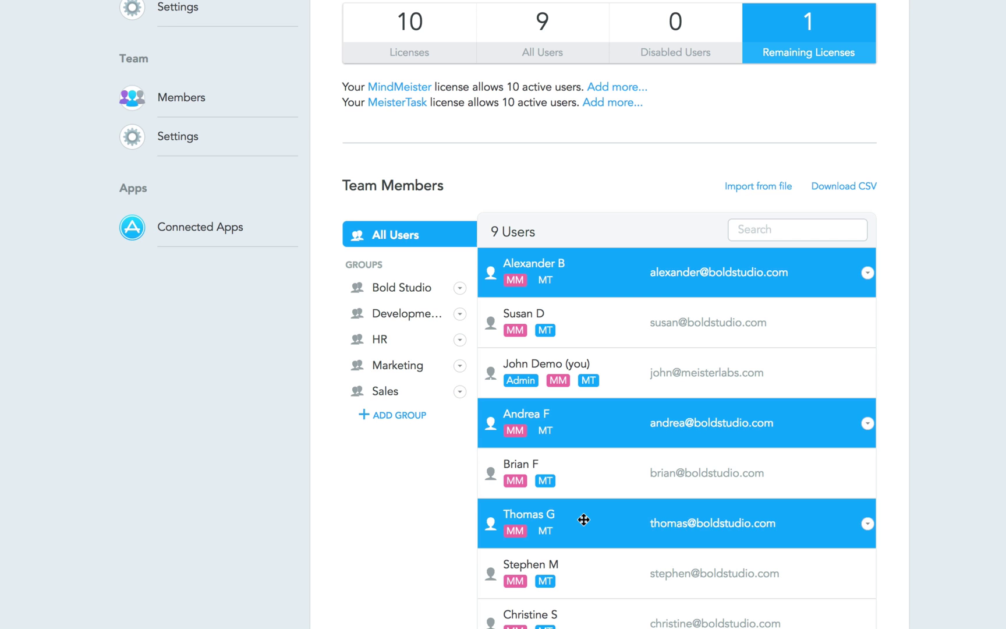
left_click_drag(584, 519, 385, 391)
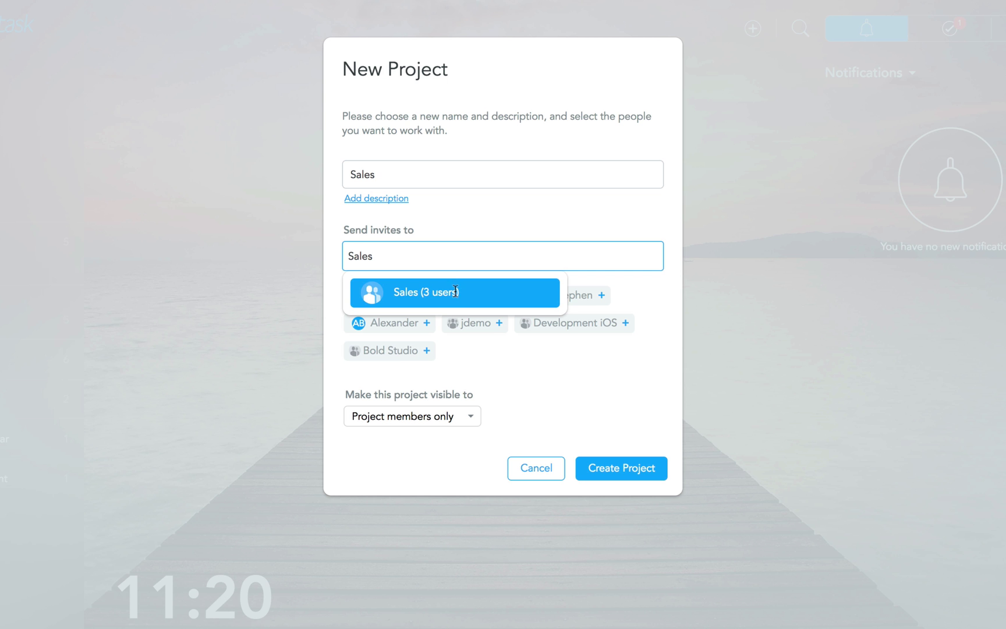
Step: Invite the Sales group (3 users) and make the project visible to everybody in the team
left_click(454, 293)
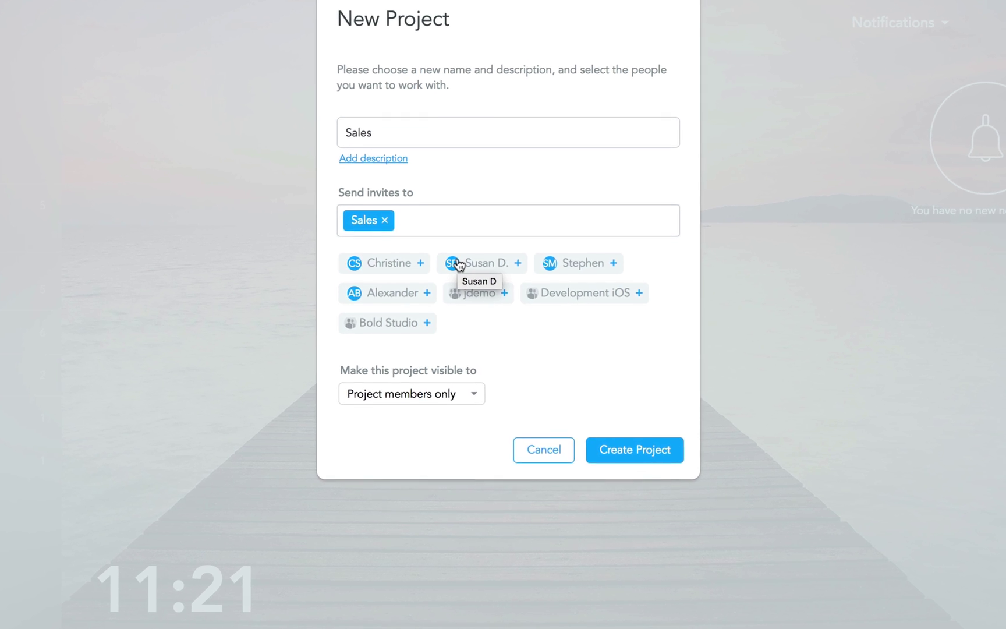
left_click(429, 415)
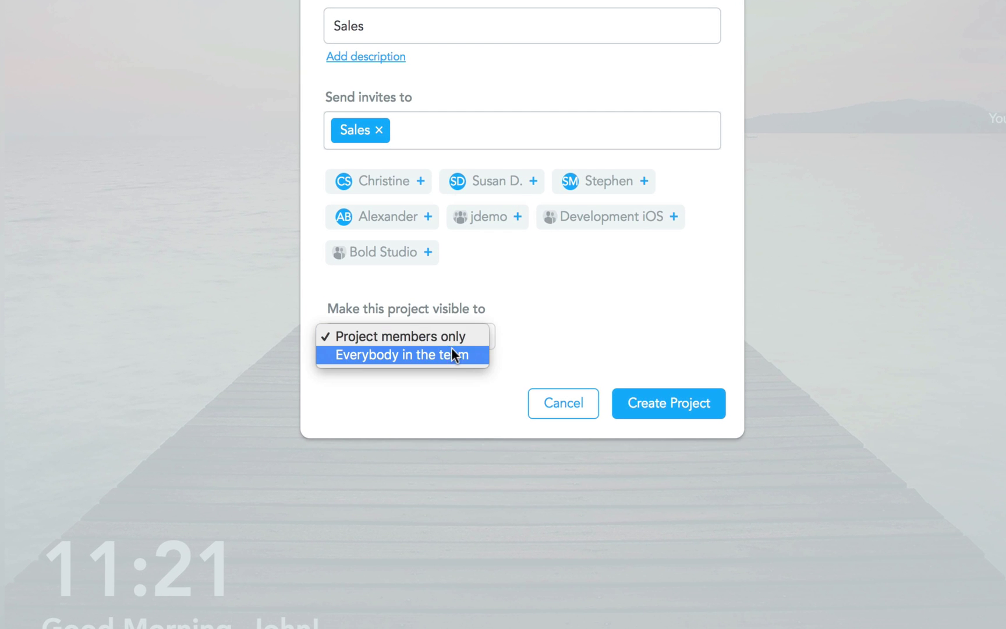
left_click(451, 361)
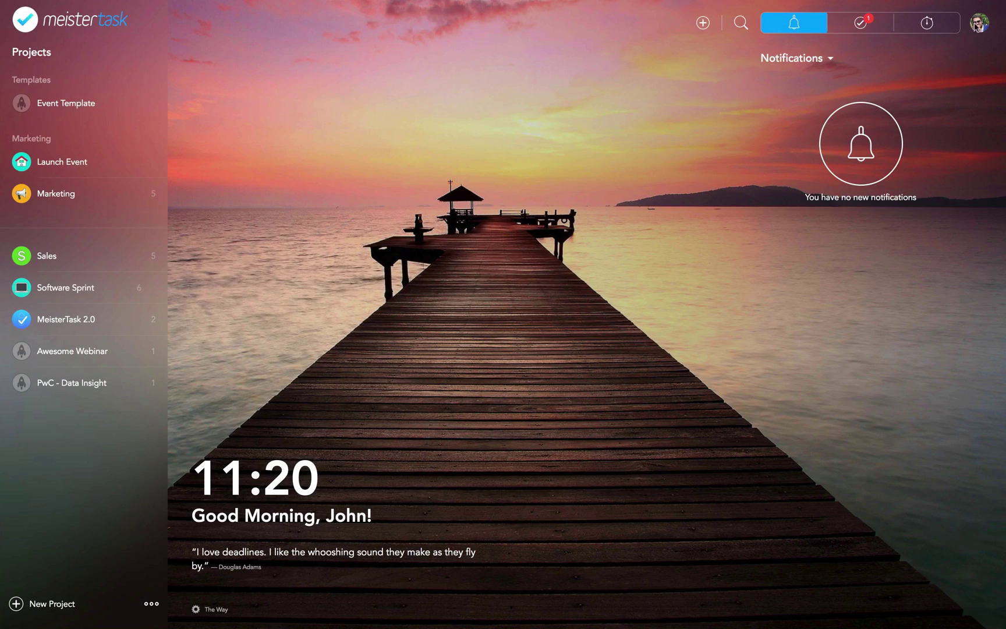
Step: Create a new team group named Sales from the Team Members page
left_click(978, 23)
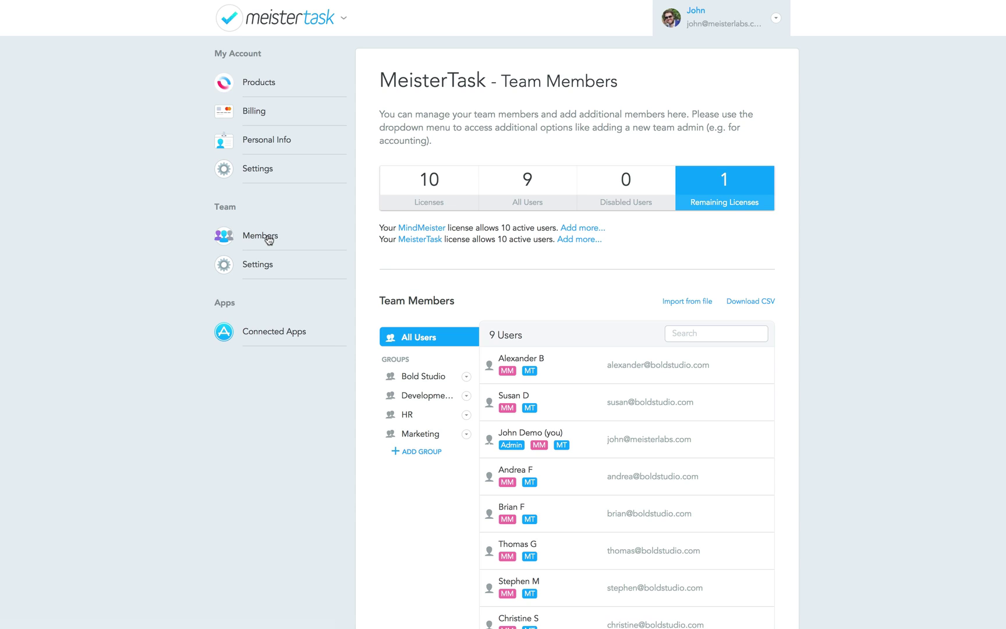
left_click(417, 451)
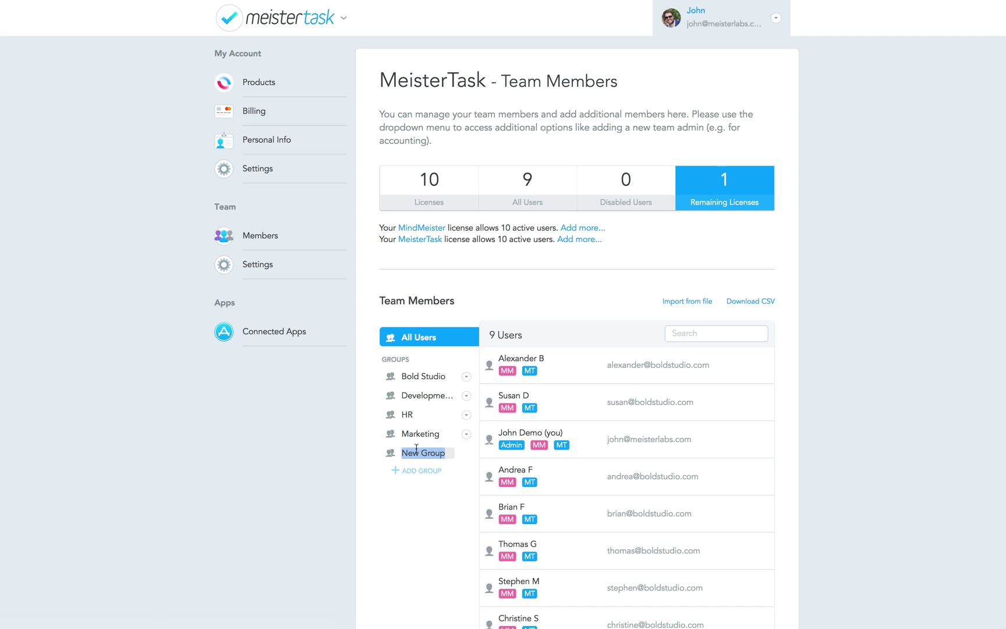
type("Sales")
key("Return")
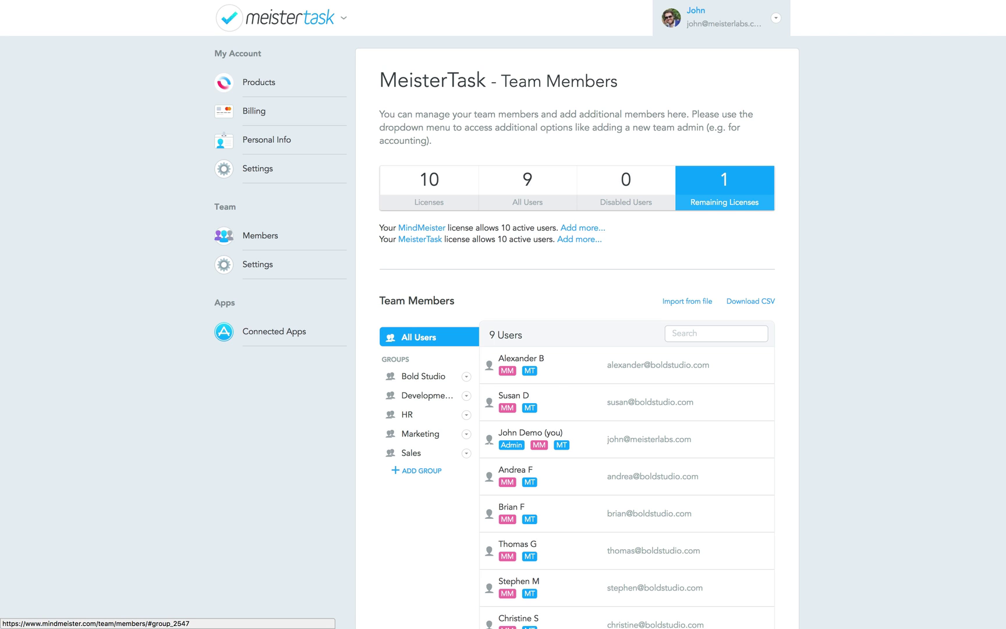
Step: Select three users in the team members list
left_click(563, 373)
left_click(567, 478, "ctrl")
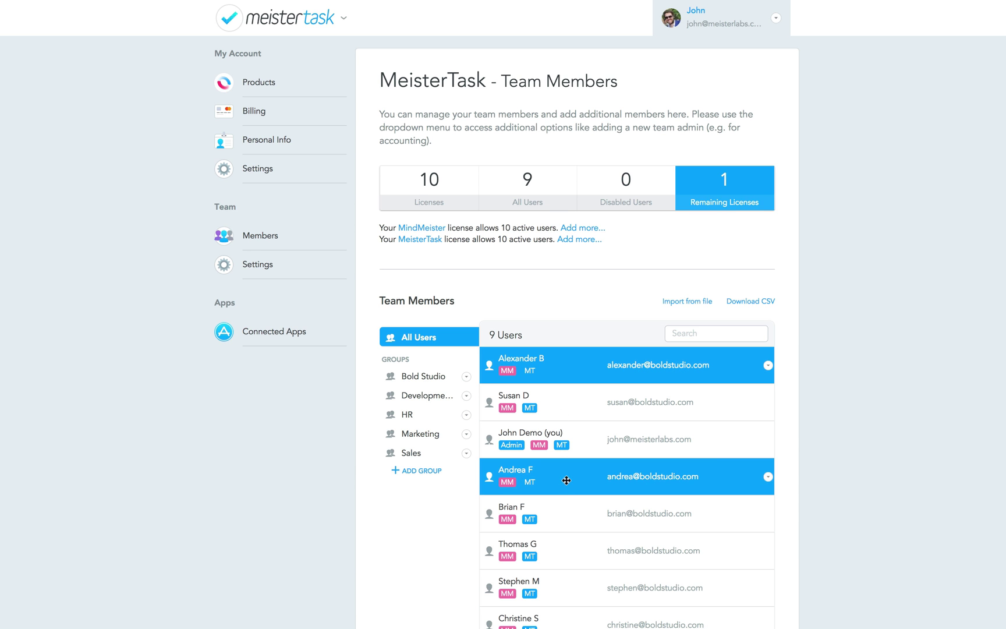
left_click(558, 548, "ctrl")
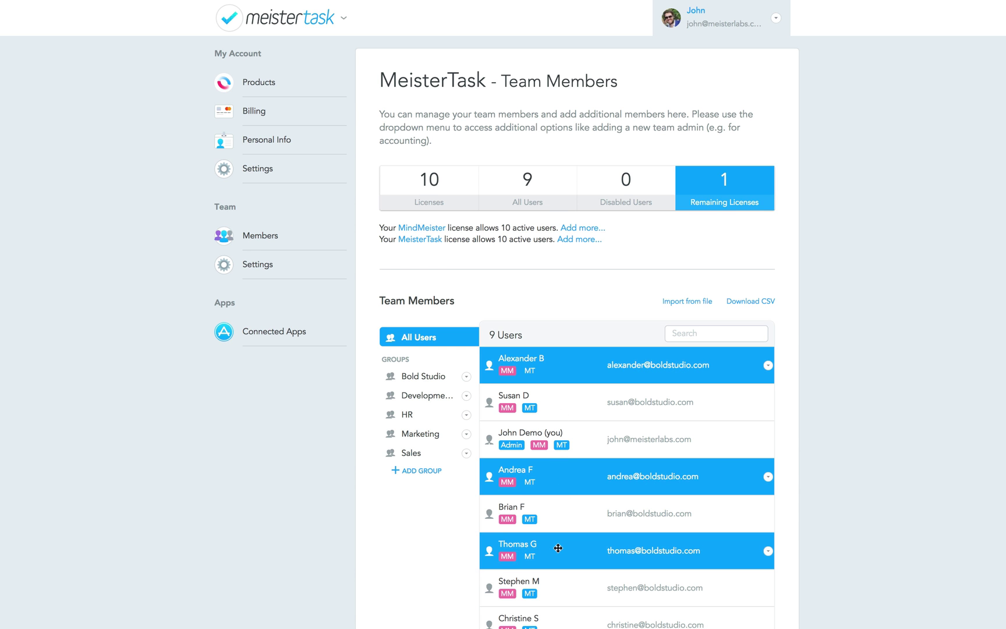
Step: Move the three selected users into the Sales group and start a new project
left_click_drag(559, 549, 411, 453)
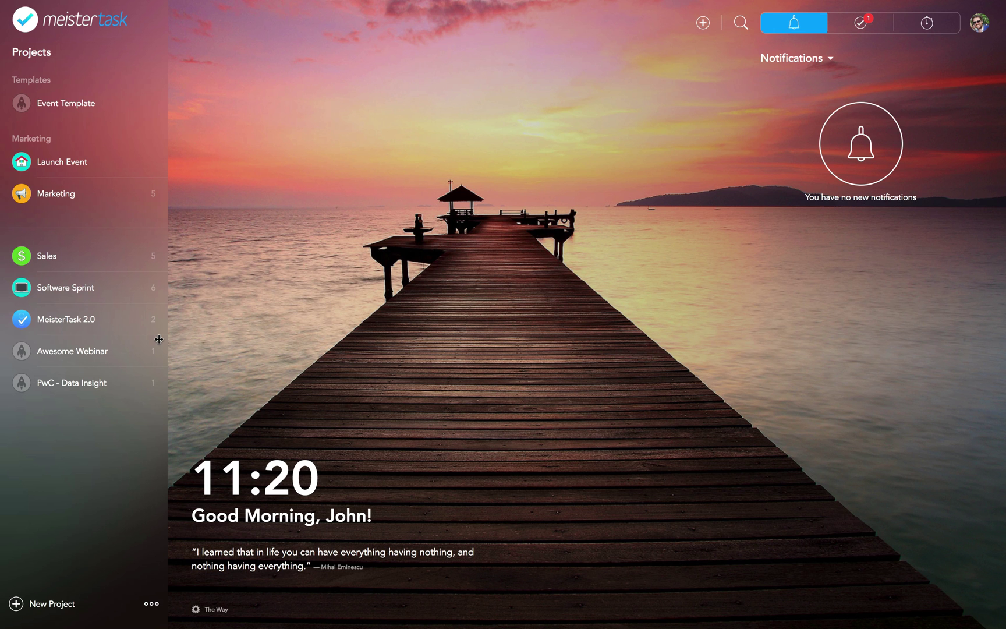
left_click(35, 604)
type("Sa")
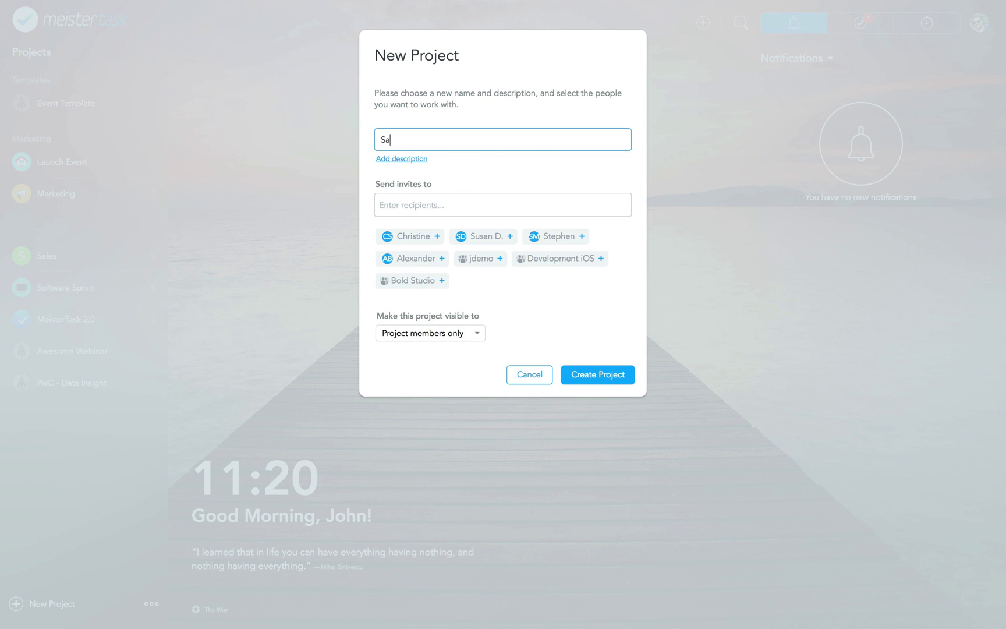
type("les")
key("Tab")
type("Sales")
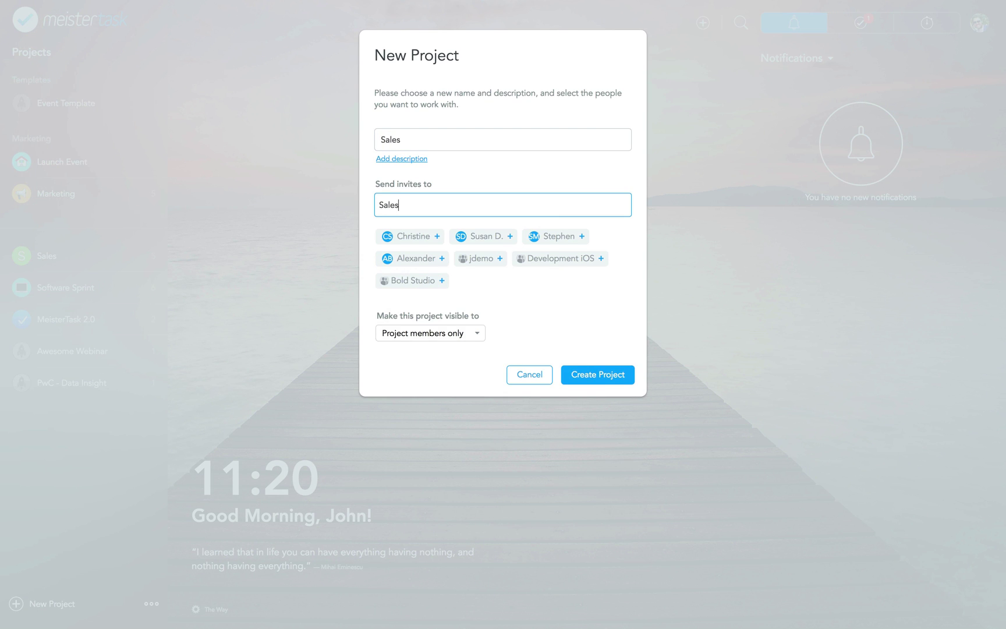
Step: Invite the Sales team and make the project visible to everybody in the team
left_click(462, 234)
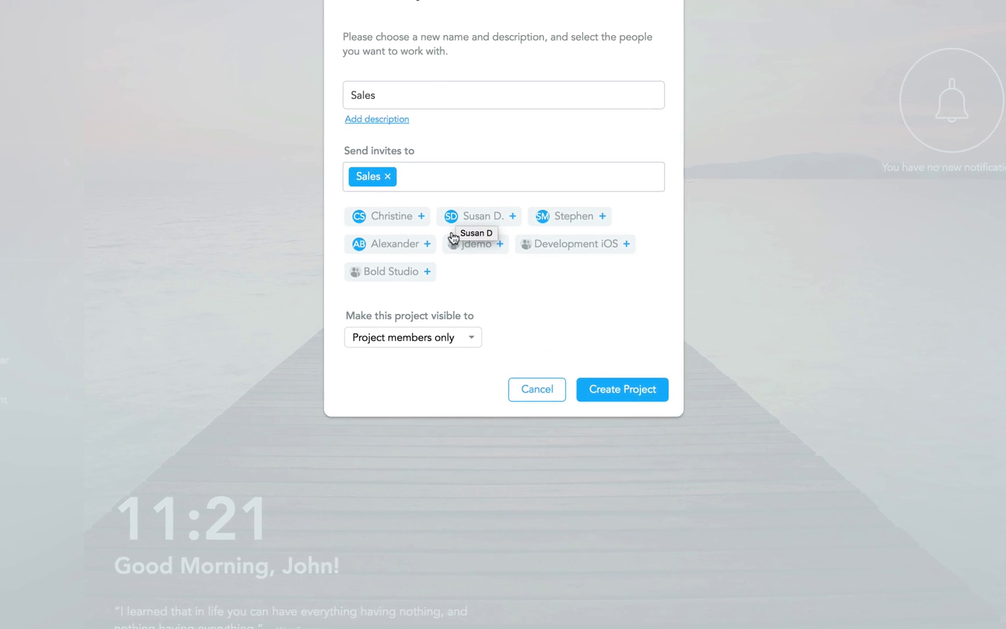
left_click(440, 333)
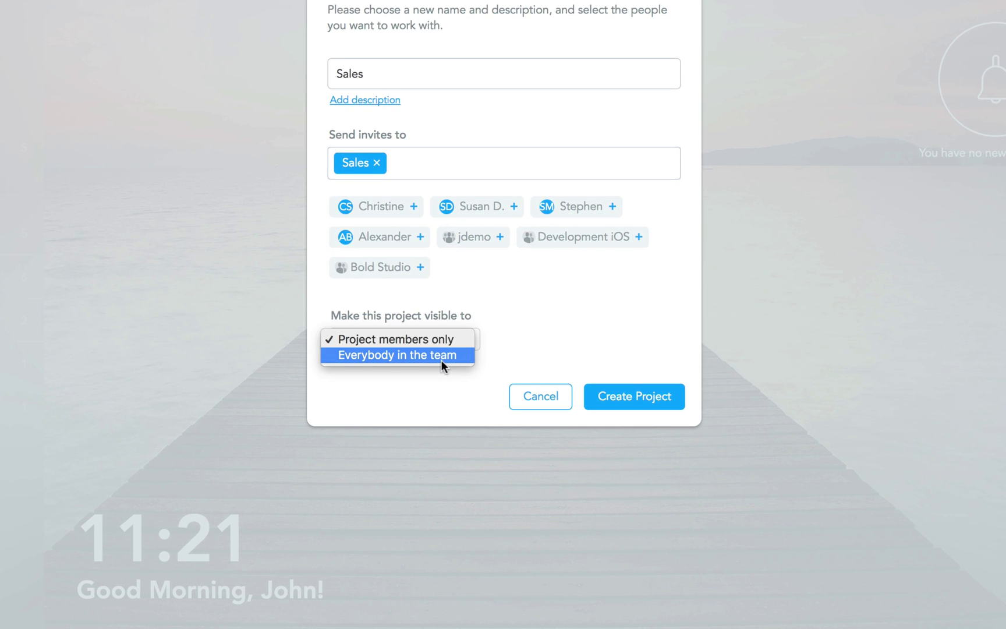
left_click(441, 356)
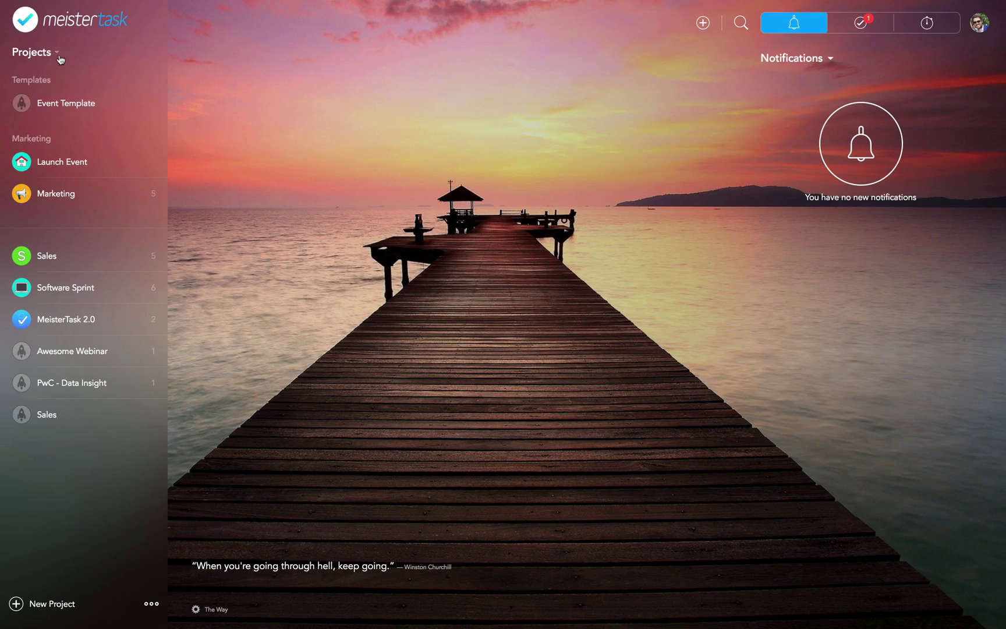
Step: Join the HR project from the Team Projects list
left_click(59, 55)
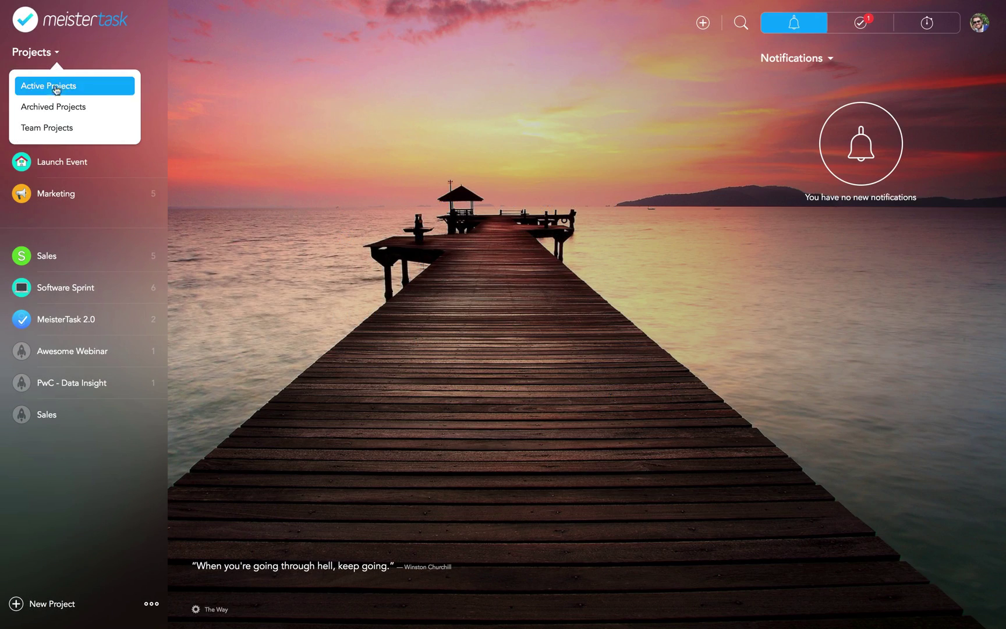
left_click(47, 128)
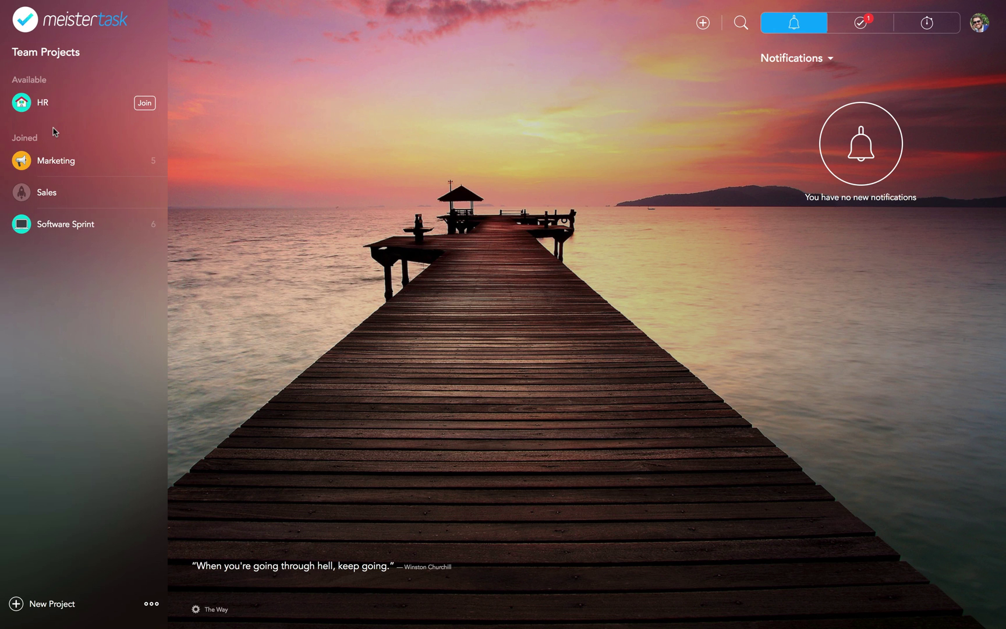
left_click(144, 103)
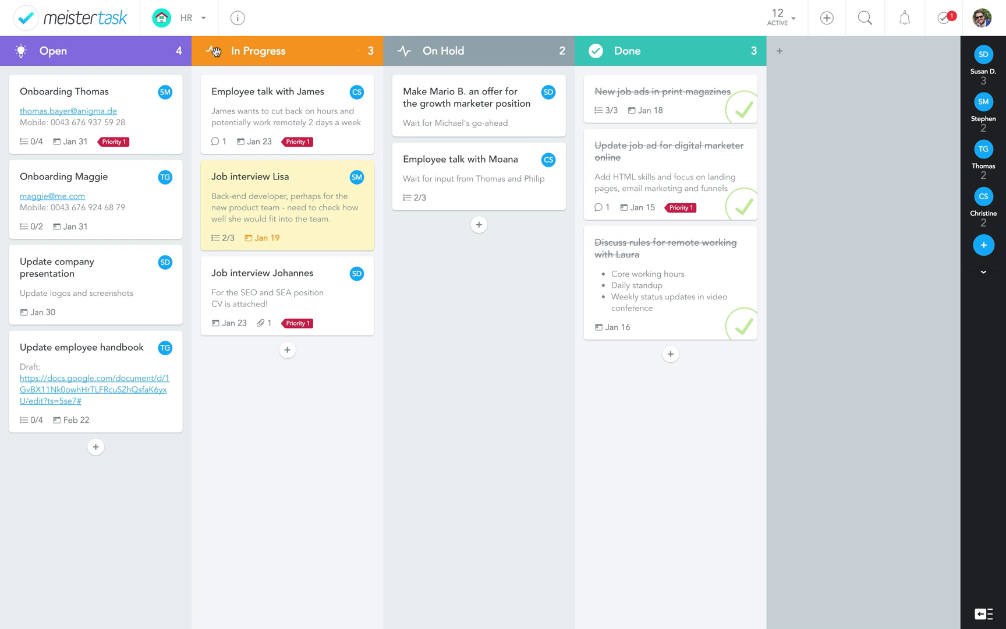
Step: Turn on Roles and Permissions in the HR project's Features settings, then view Members
left_click(238, 18)
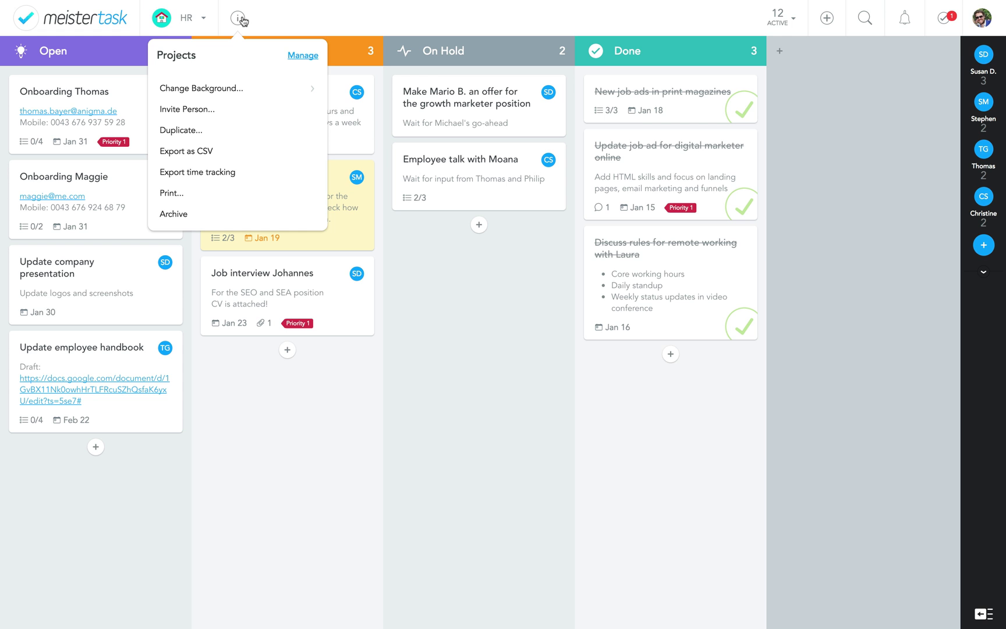
left_click(296, 55)
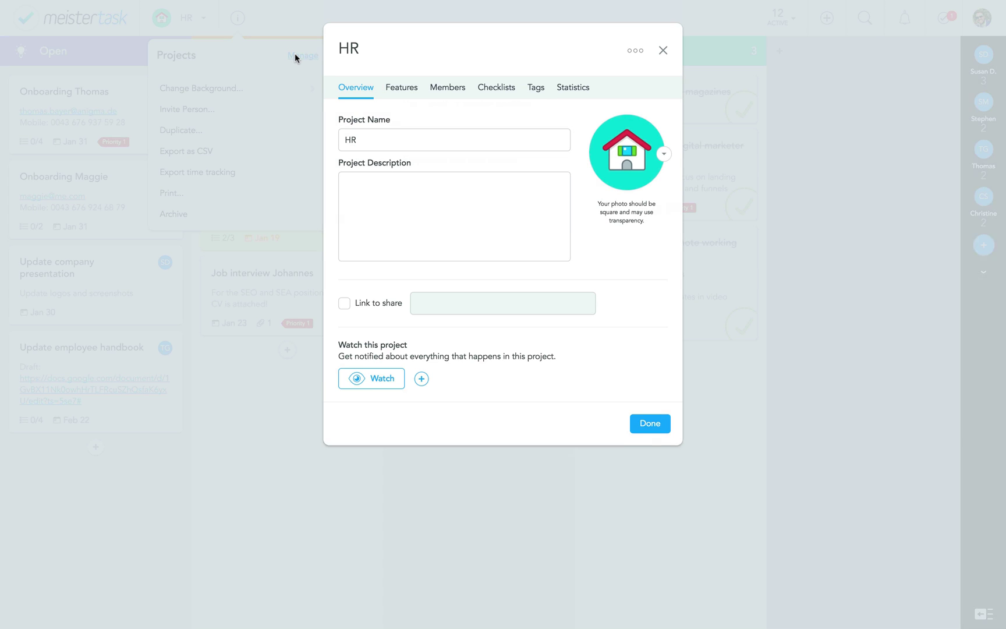
left_click(401, 94)
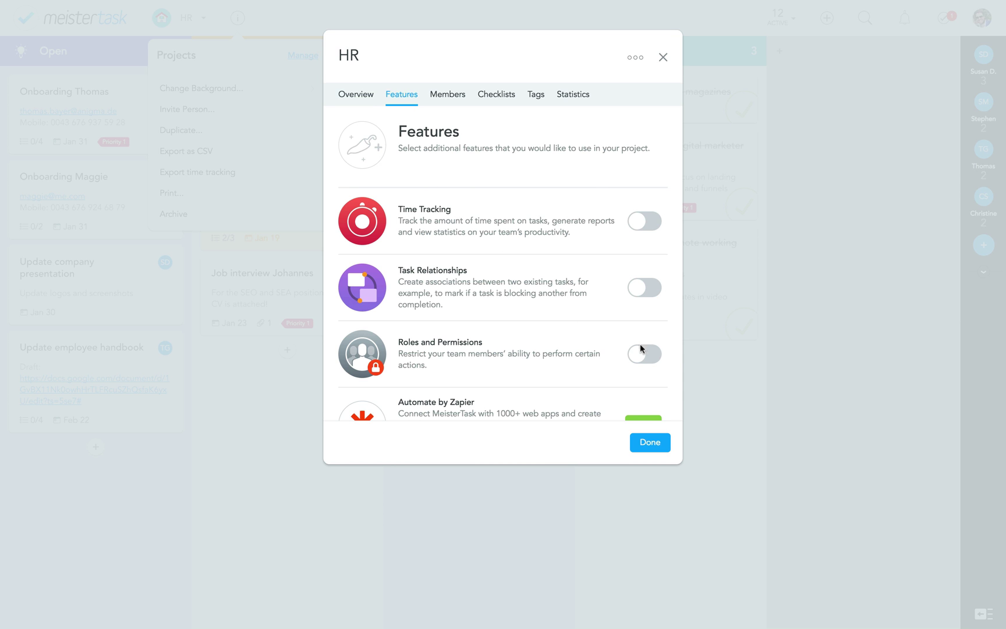
left_click(655, 358)
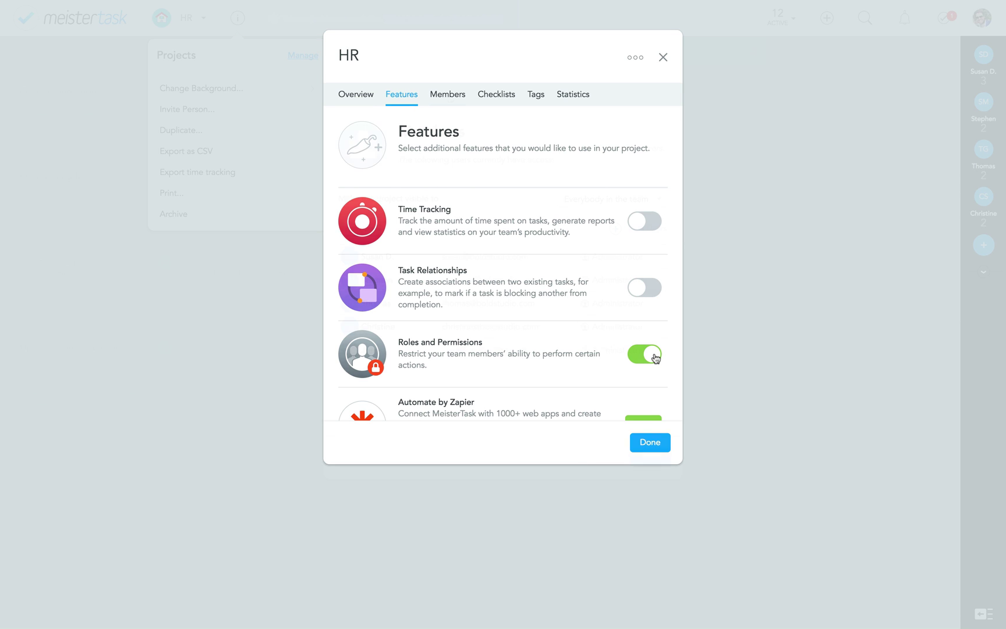
left_click(447, 95)
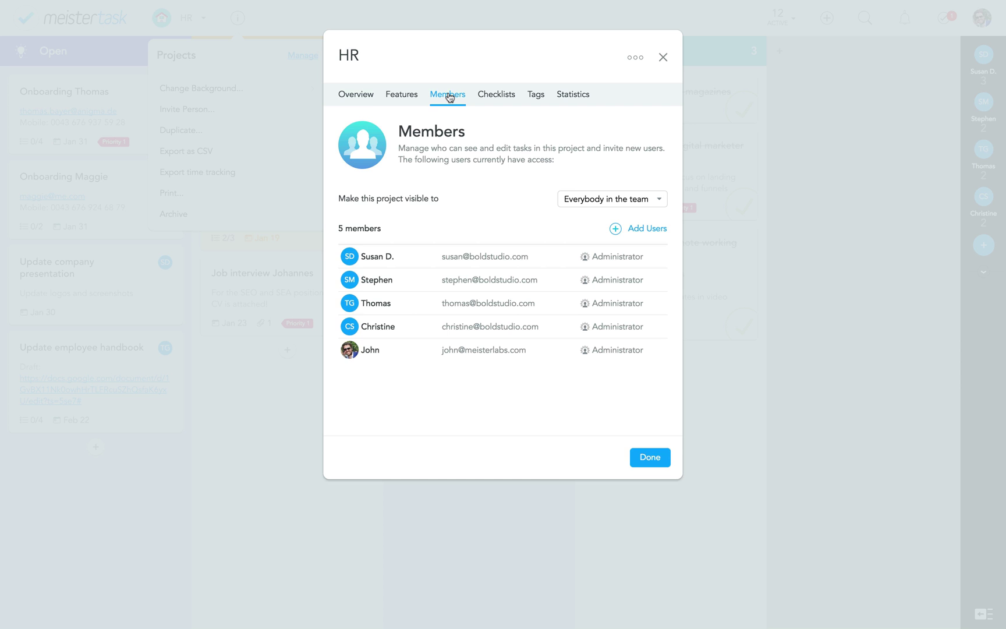
left_click(606, 258)
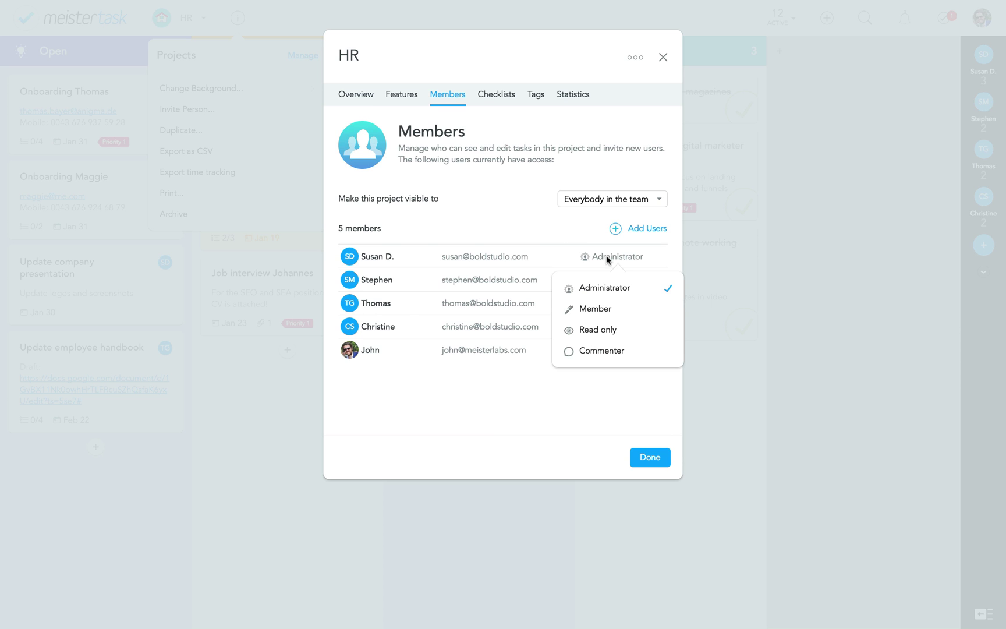
left_click(595, 308)
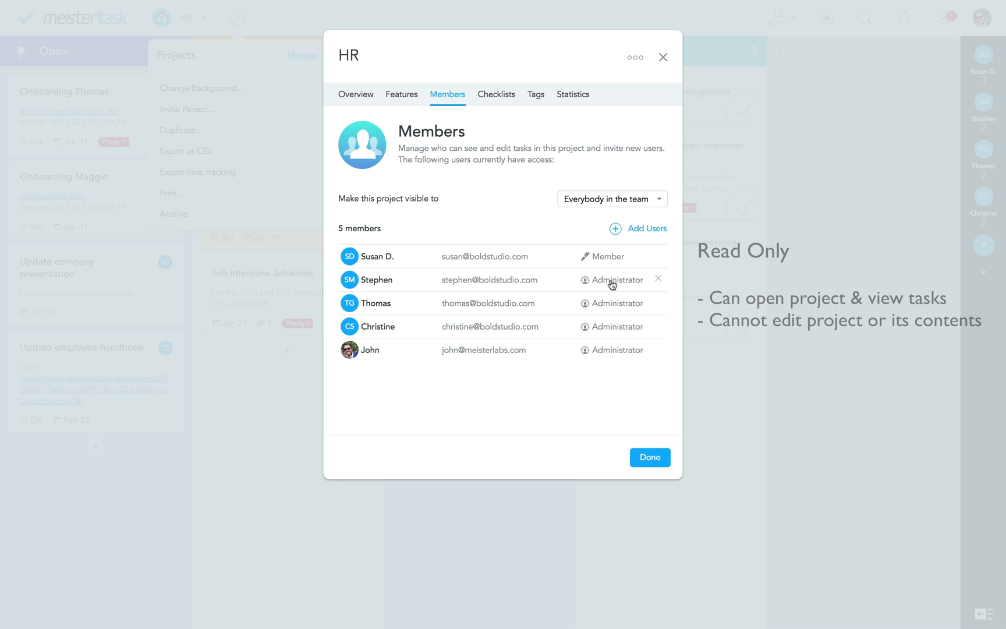
left_click(611, 281)
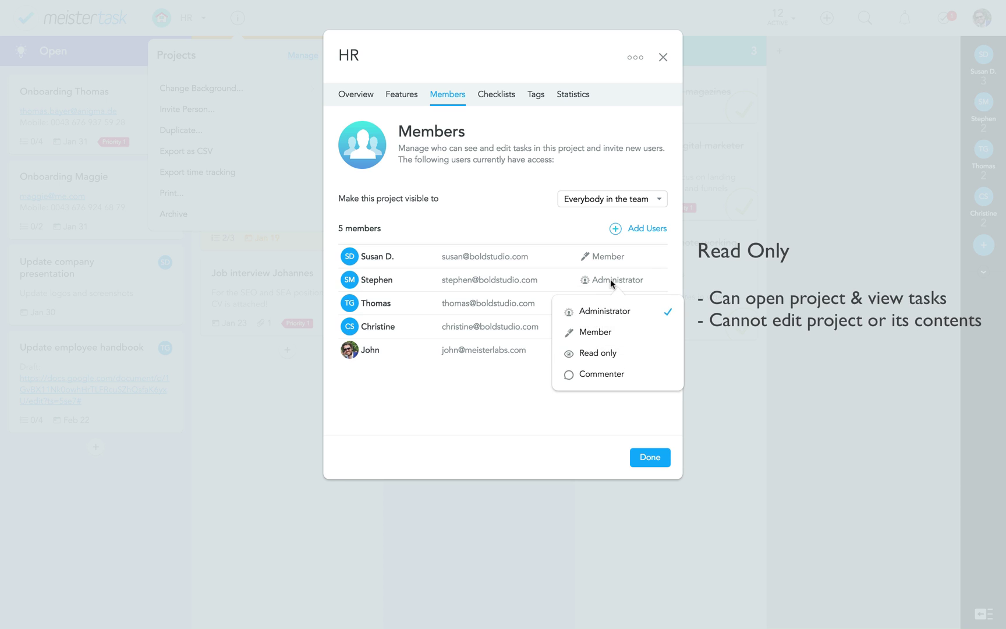
left_click(606, 355)
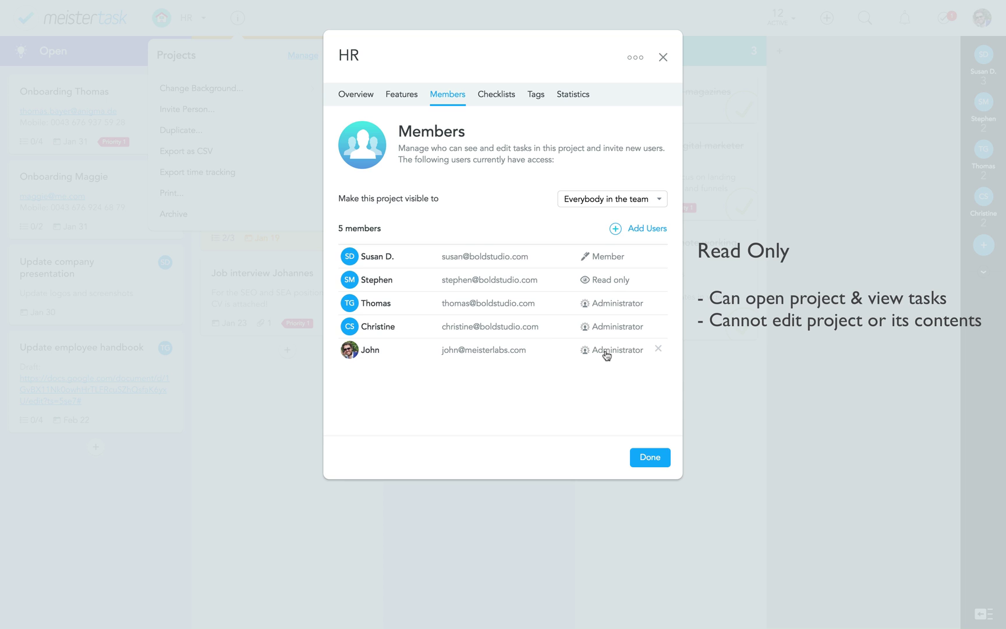
left_click(616, 305)
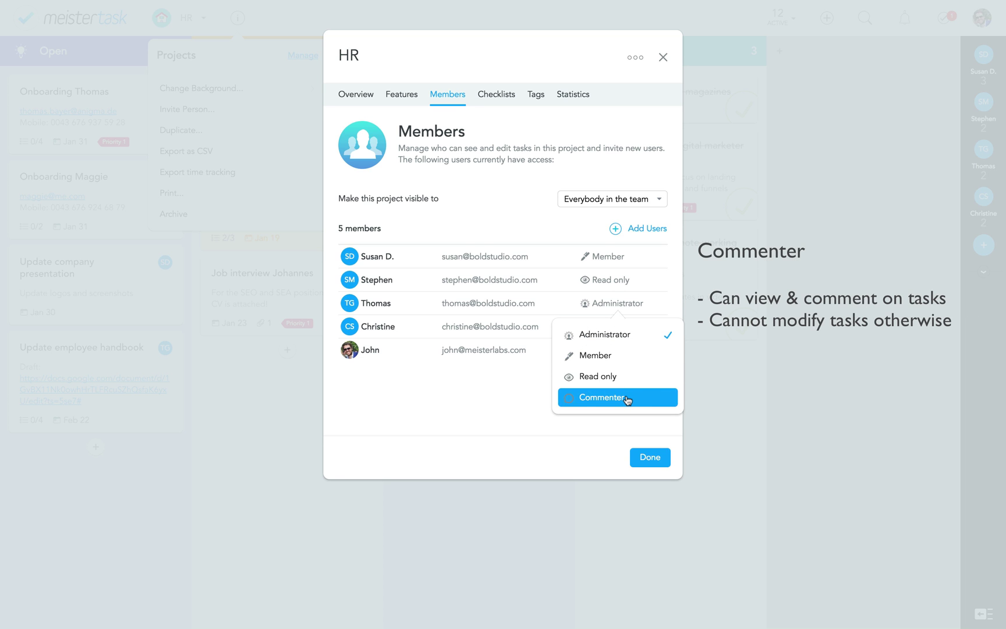
left_click(603, 397)
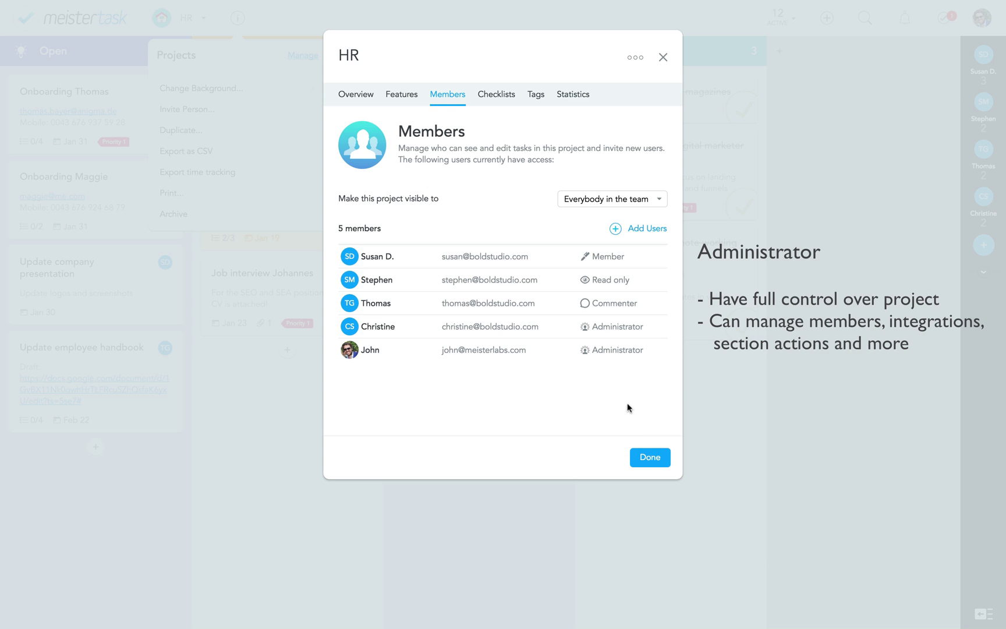
left_click(649, 456)
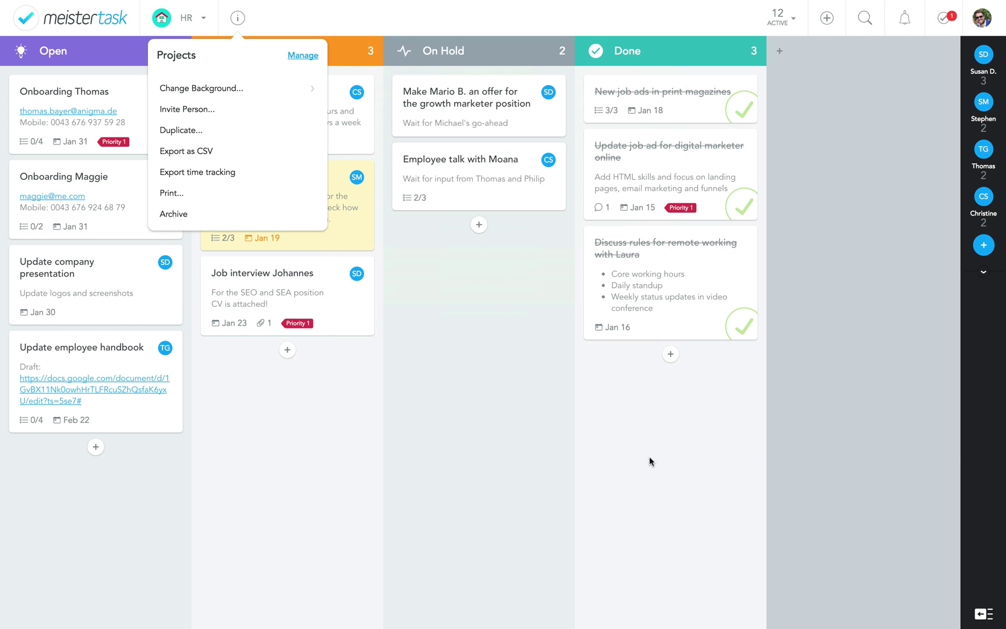